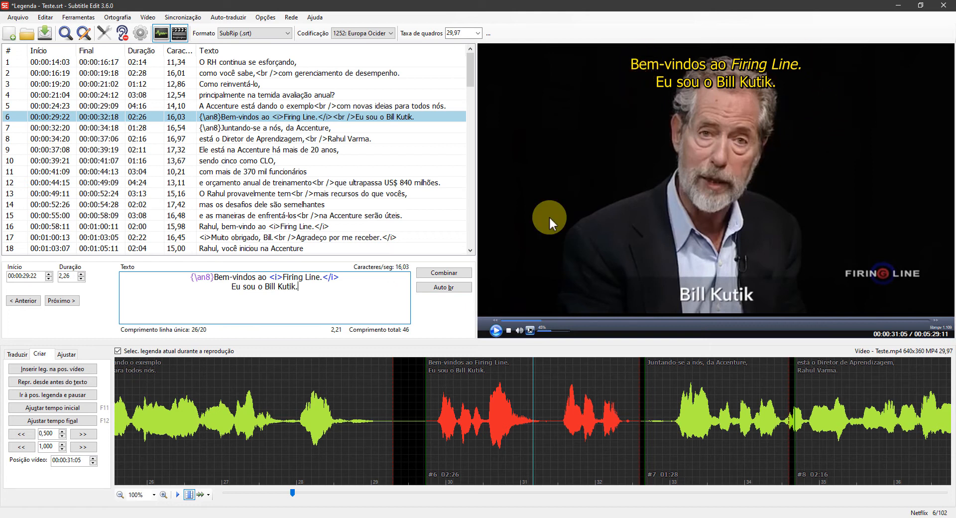
# Switch the video player engine to DirectShow and play the video briefly to preview the top-aligned subtitle.
pyautogui.click(138, 36)
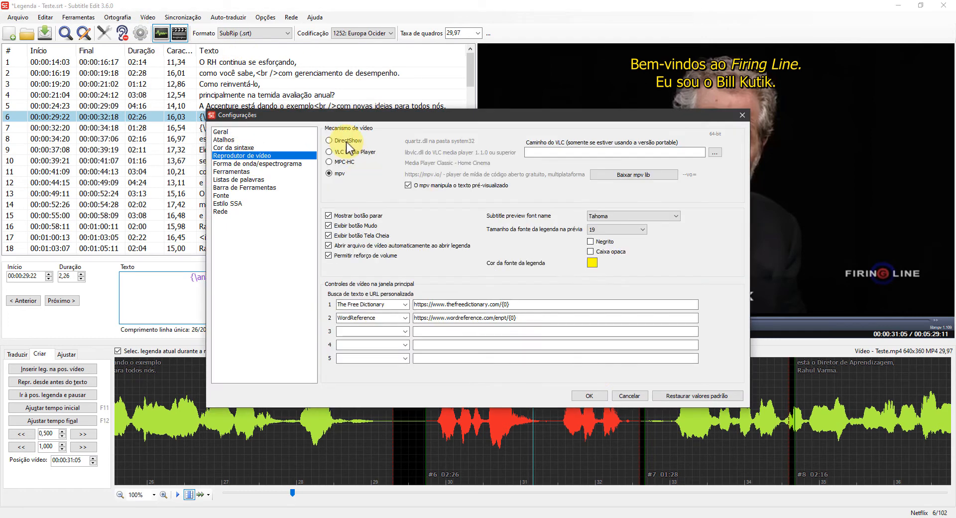
pyautogui.click(359, 153)
pyautogui.click(591, 395)
pyautogui.click(626, 195)
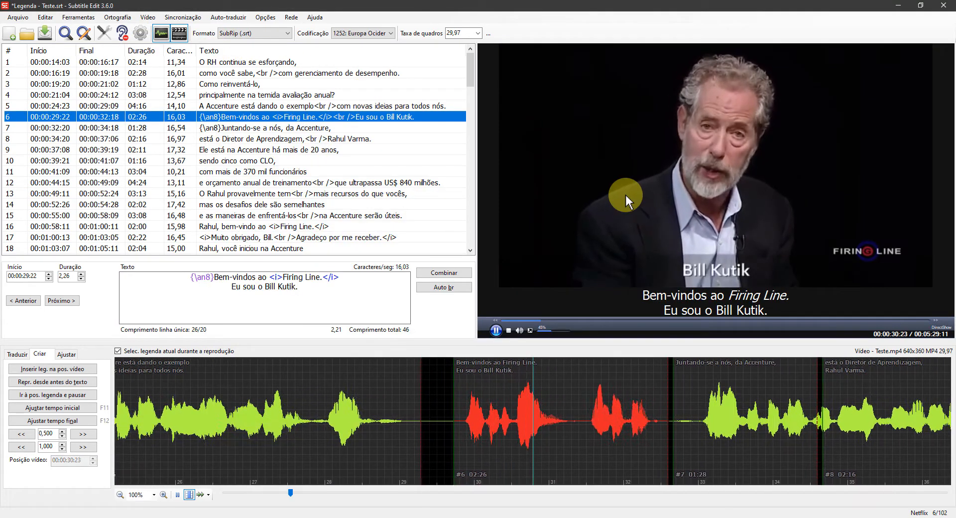
pyautogui.click(626, 195)
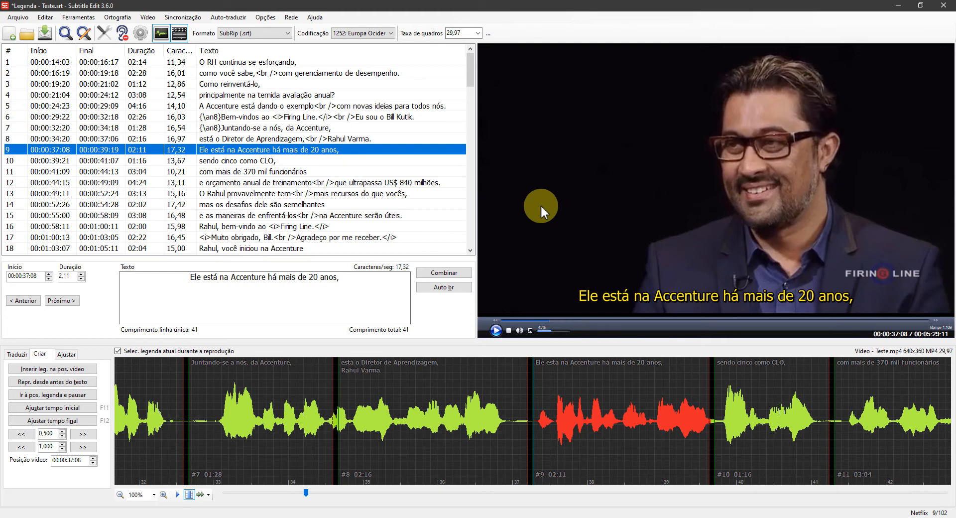
# Apply bold to the whole text of subtitle line 9 and undo it.
pyautogui.rightClick(259, 150)
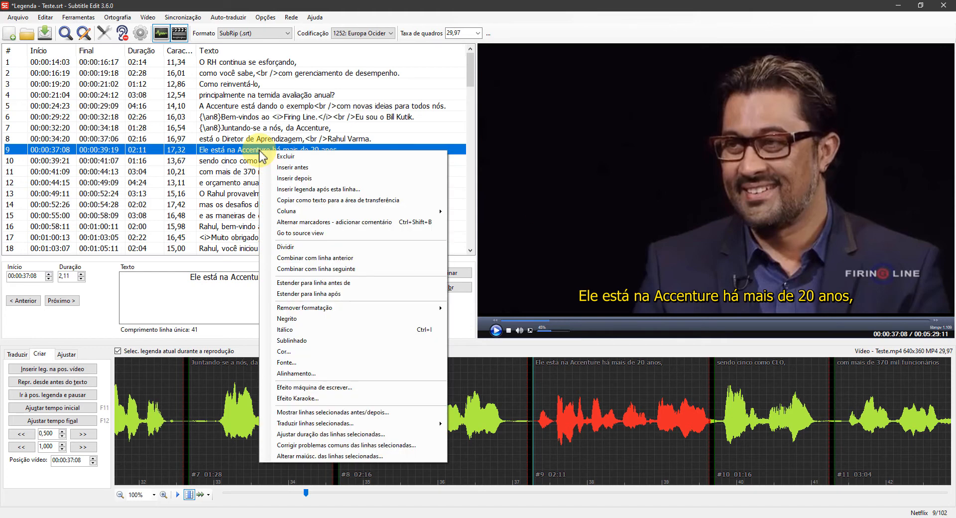
pyautogui.click(321, 318)
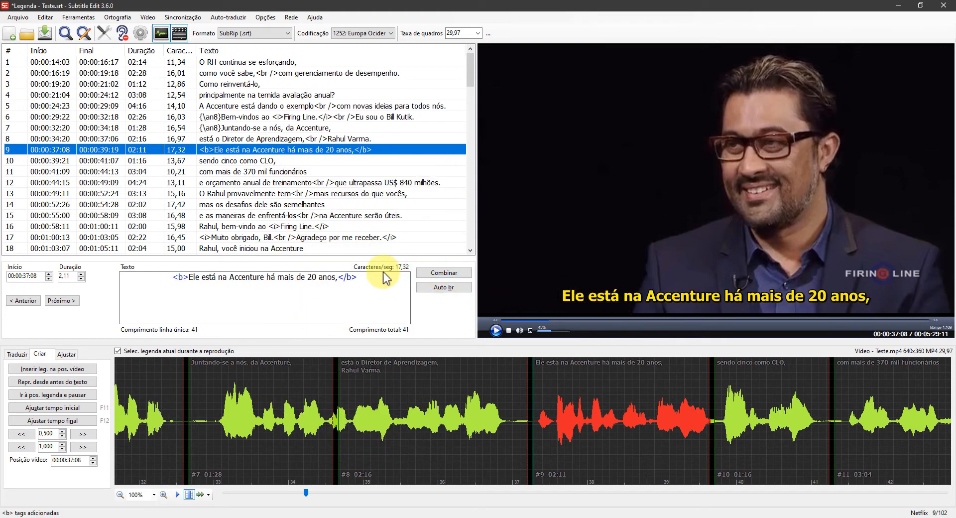
pyautogui.hotkey('ctrl', 'z')
# Make only the word "Accenture" bold in subtitle line 9.
pyautogui.doubleClick(242, 277)
pyautogui.rightClick(242, 277)
pyautogui.click(294, 364)
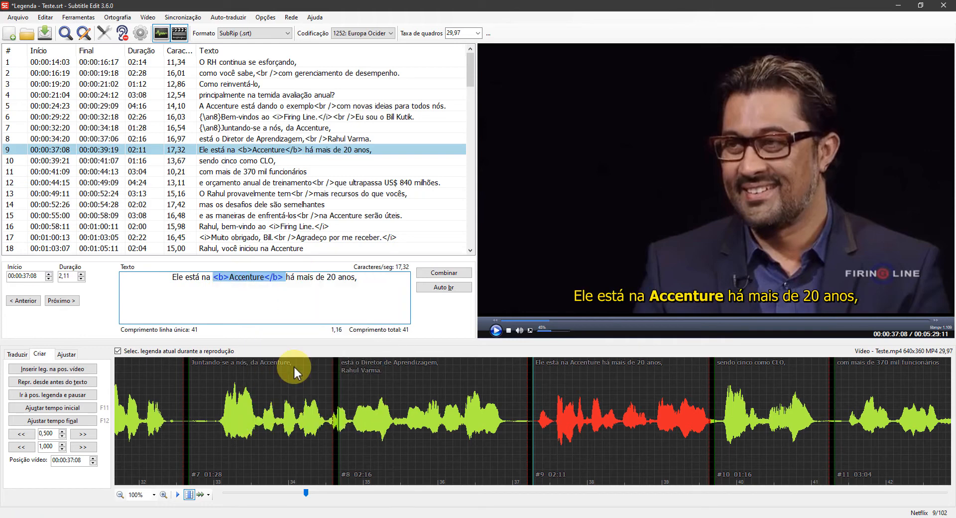
# Underline only the word "cinco" in subtitle line 10.
pyautogui.click(267, 160)
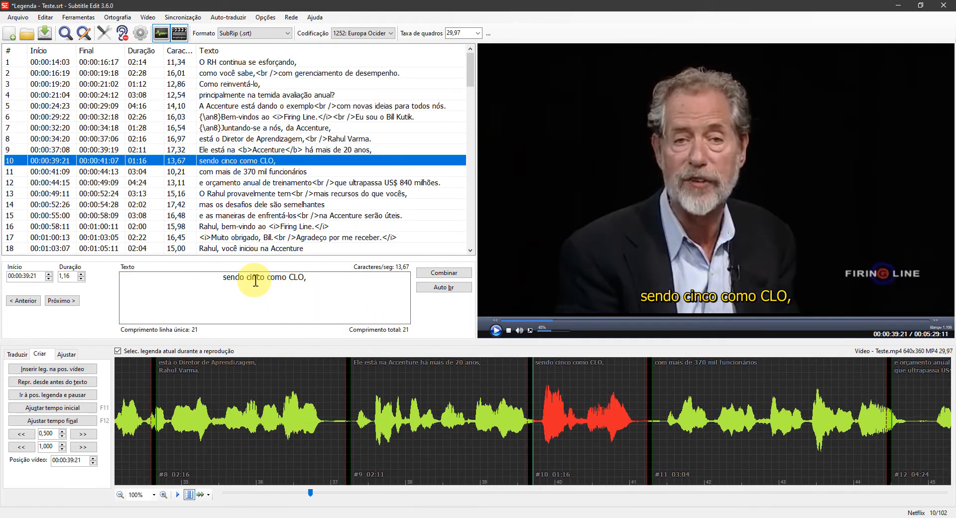
pyautogui.doubleClick(255, 277)
pyautogui.rightClick(256, 279)
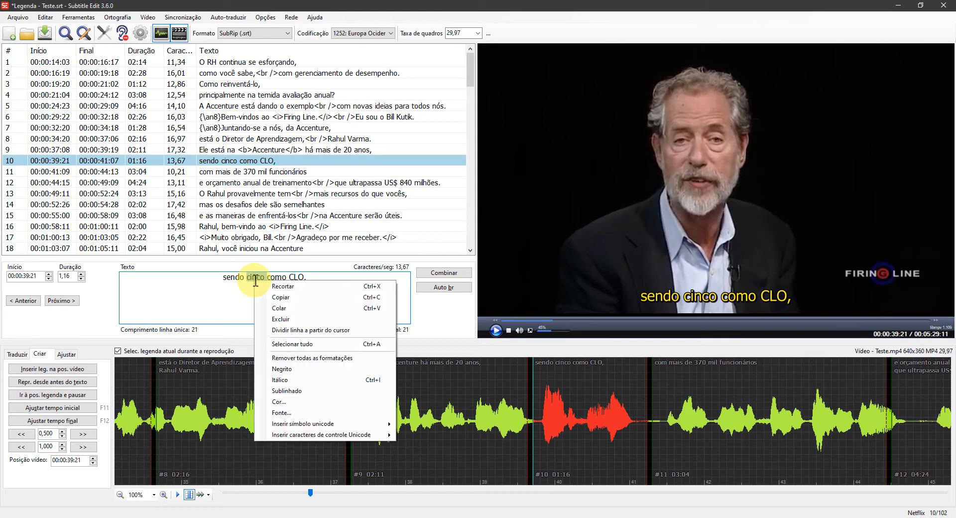
pyautogui.click(309, 389)
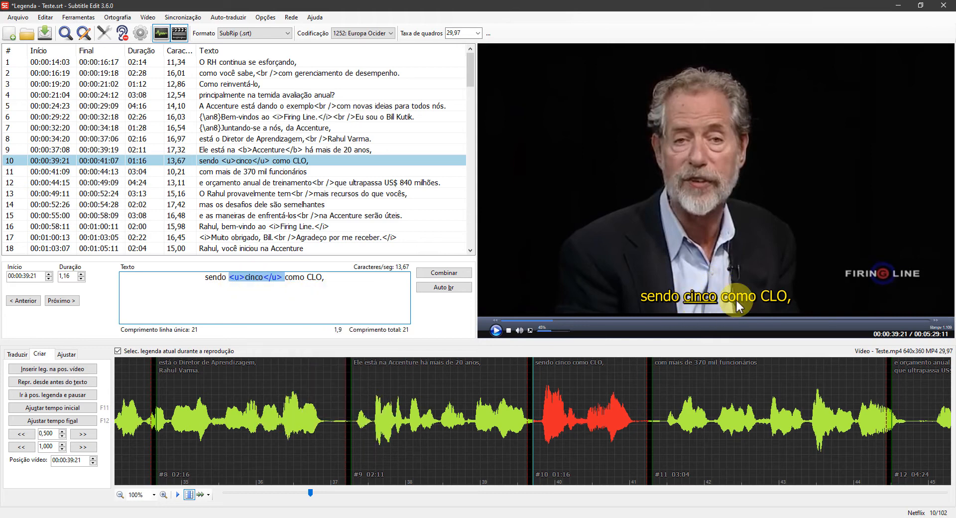
# Set the text colour of subtitle line 11 to red (#ff0000).
pyautogui.click(252, 172)
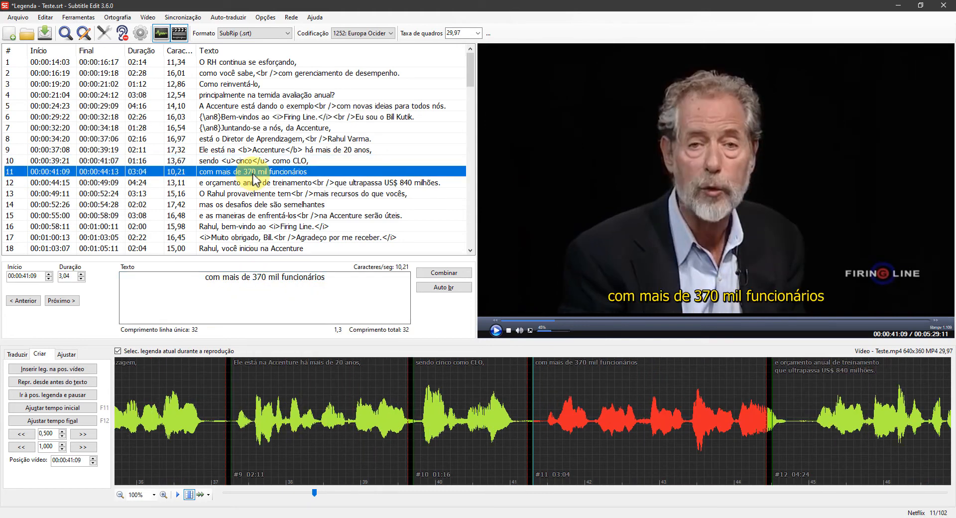
pyautogui.rightClick(253, 173)
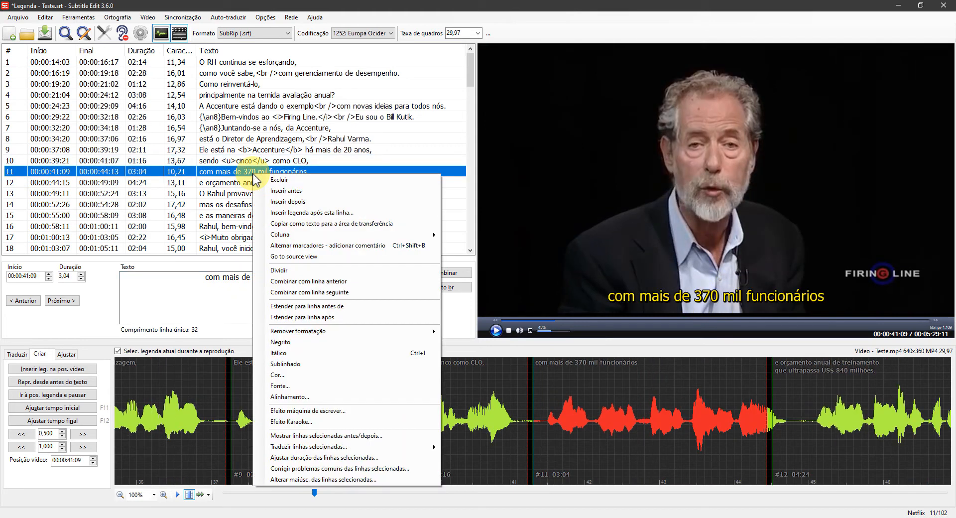
pyautogui.click(295, 372)
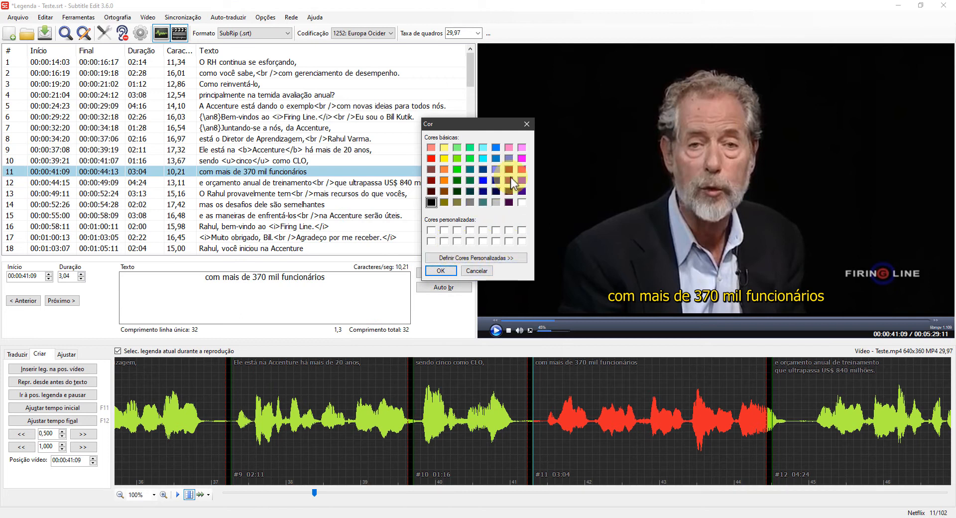
pyautogui.click(430, 158)
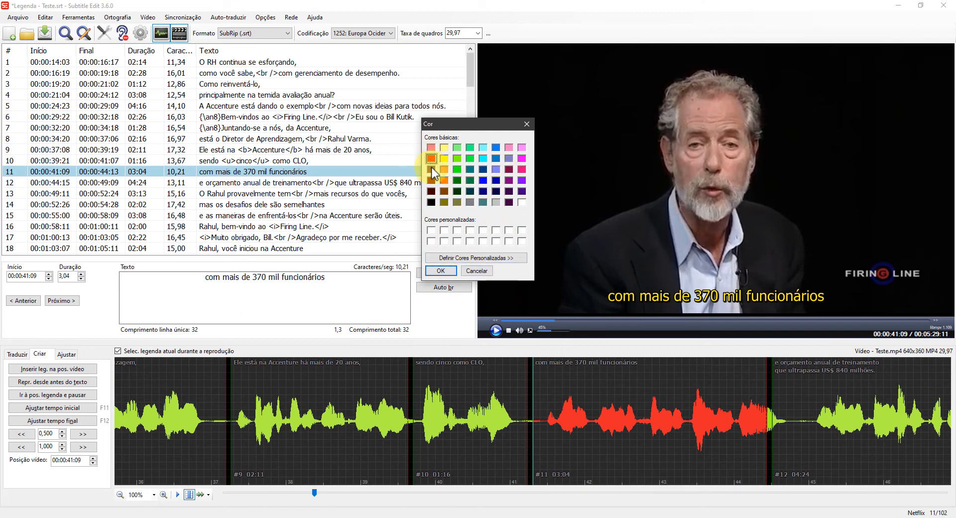
pyautogui.click(441, 270)
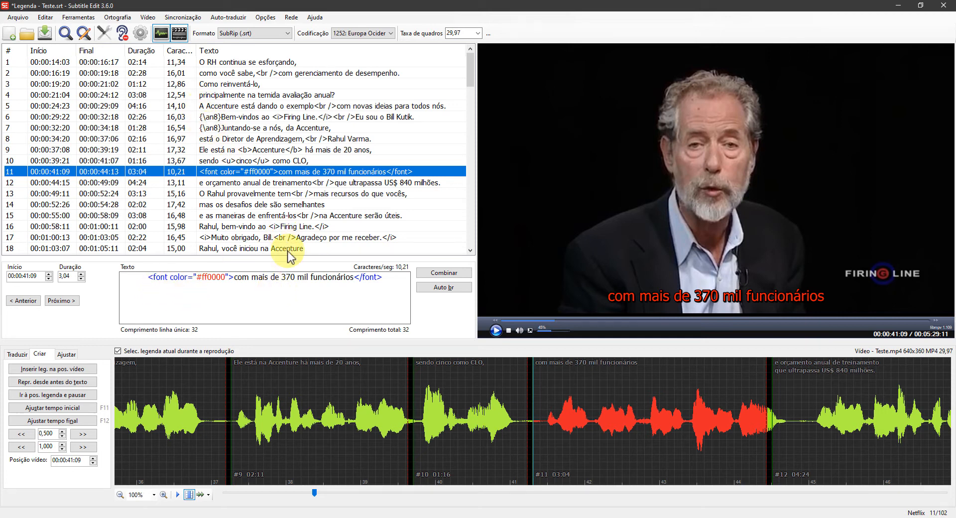
# Set the font of subtitle line 12 to Agency FB.
pyautogui.click(289, 182)
pyautogui.rightClick(292, 183)
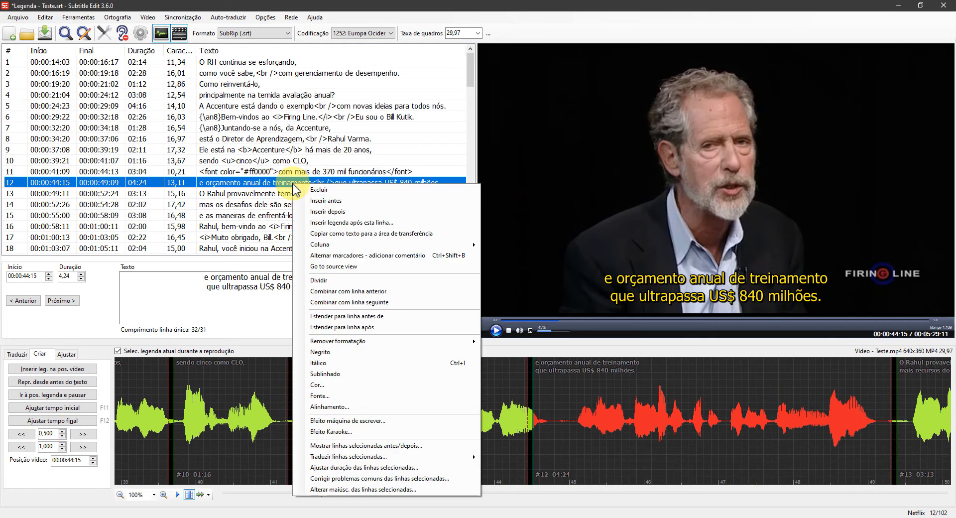
pyautogui.click(359, 396)
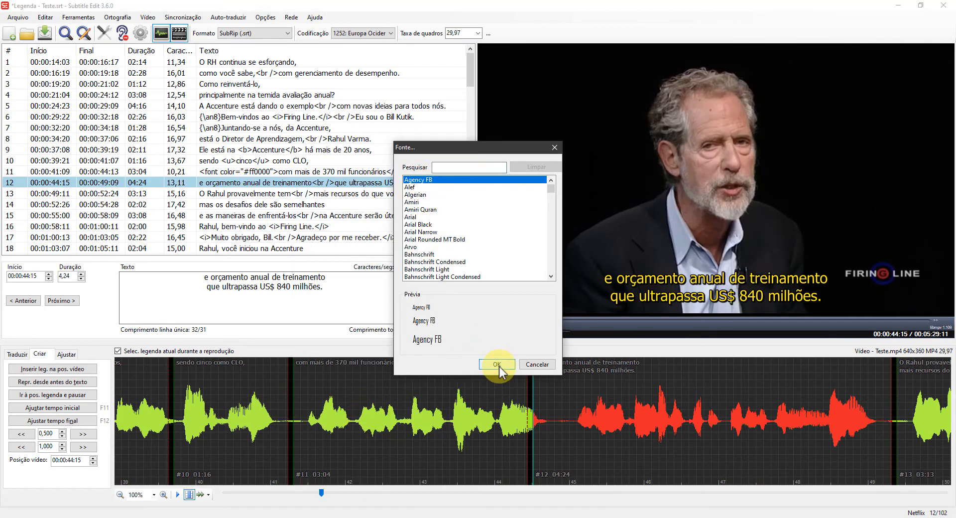
pyautogui.click(439, 424)
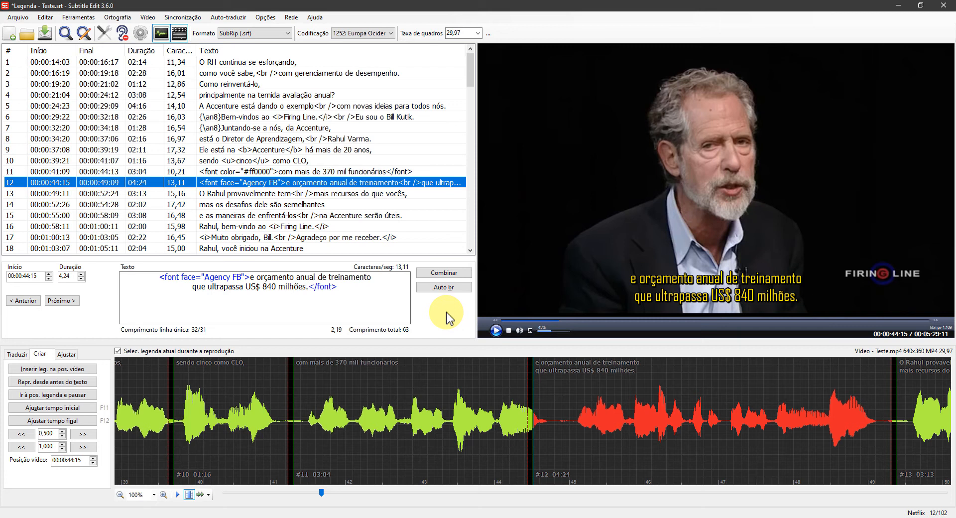
# Remove all formatting from every line of the subtitle file.
pyautogui.click(317, 140)
pyautogui.hotkey('ctrl', 'a')
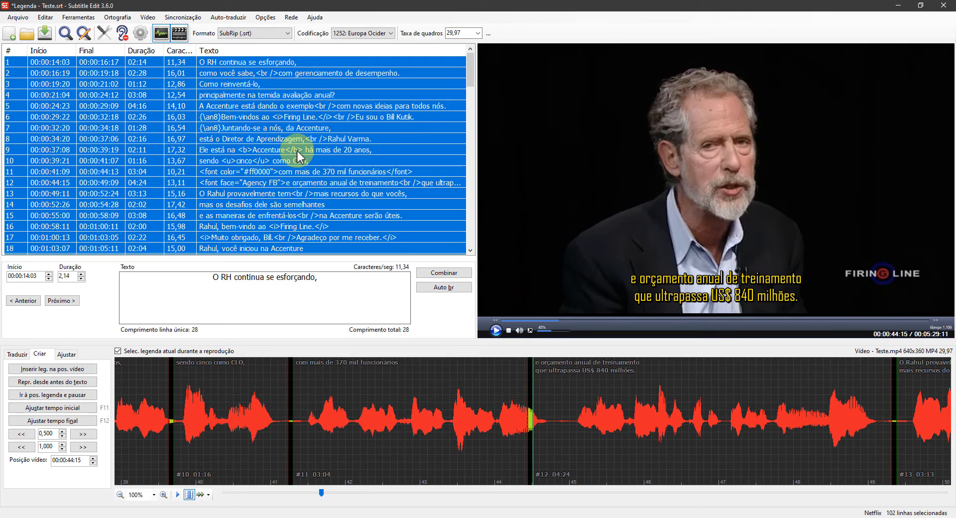
pyautogui.rightClick(297, 150)
pyautogui.moveTo(442, 244)
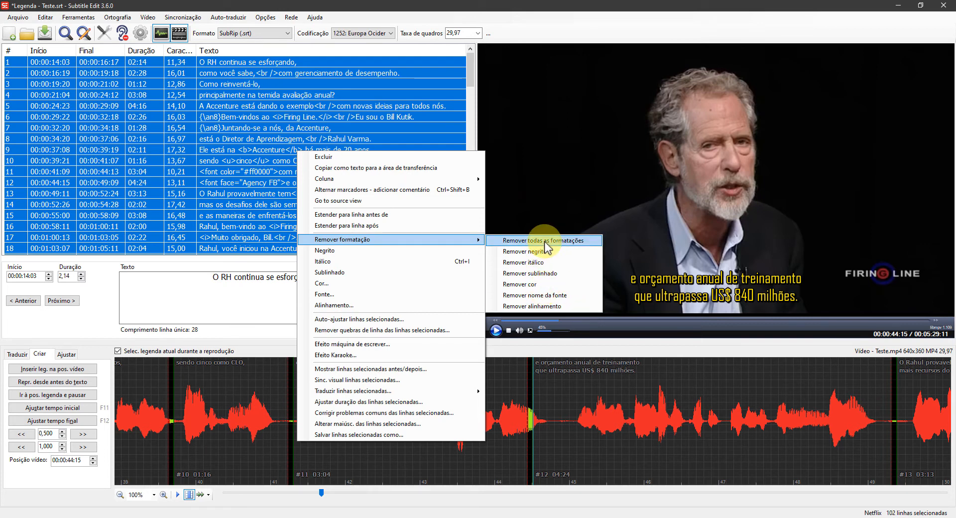
pyautogui.click(561, 242)
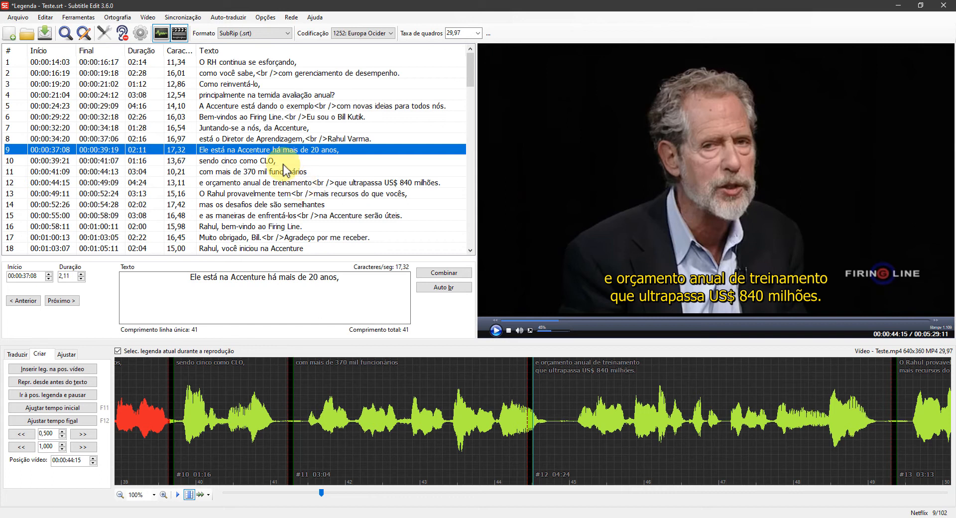
# Change the casing of subtitle line 9 to all uppercase.
pyautogui.rightClick(337, 152)
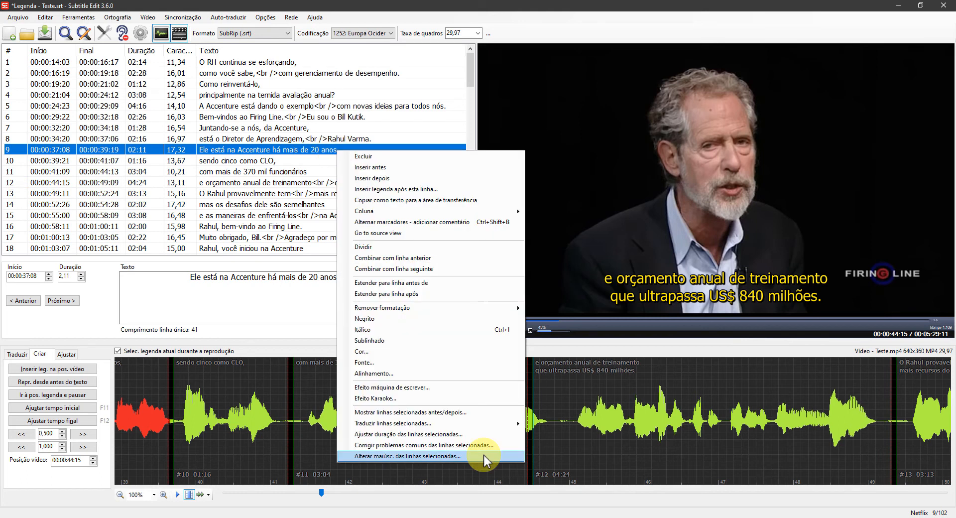
pyautogui.click(483, 455)
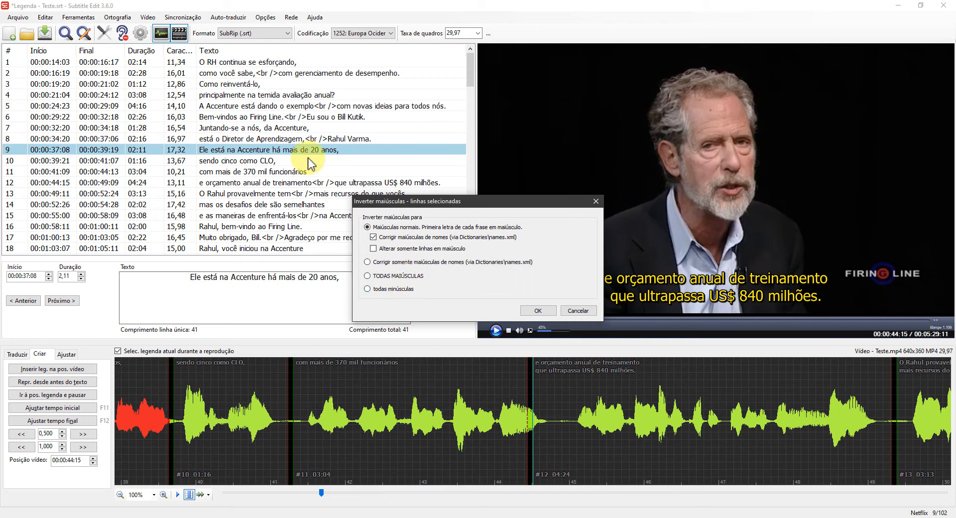
pyautogui.click(426, 276)
pyautogui.click(539, 311)
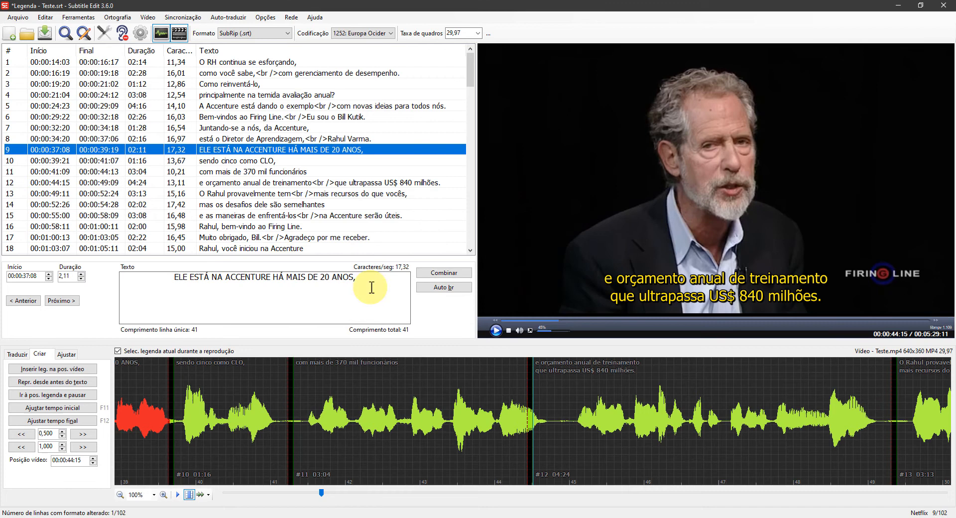
# Change subtitle line 9 to normal casing with sentence capitals, accepting the name-casing check.
pyautogui.rightClick(318, 150)
pyautogui.click(424, 455)
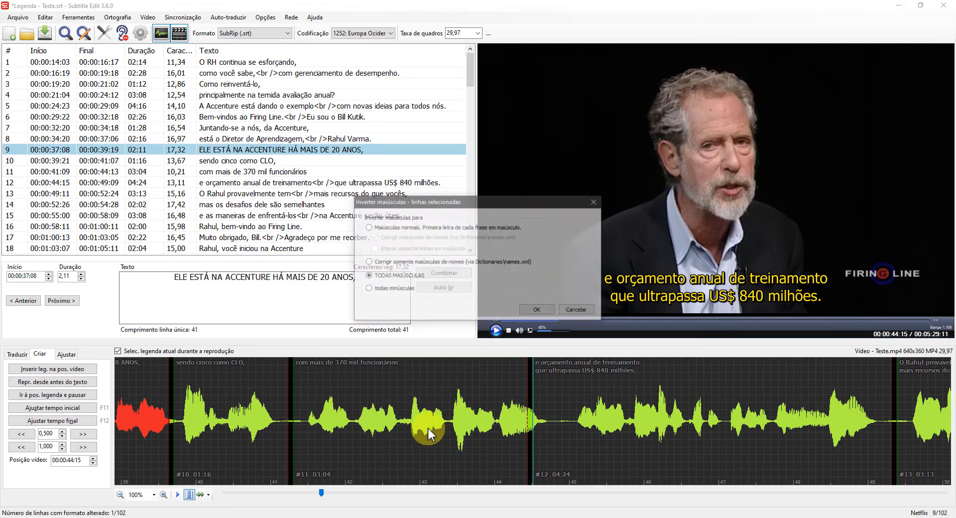
pyautogui.click(423, 227)
pyautogui.click(535, 312)
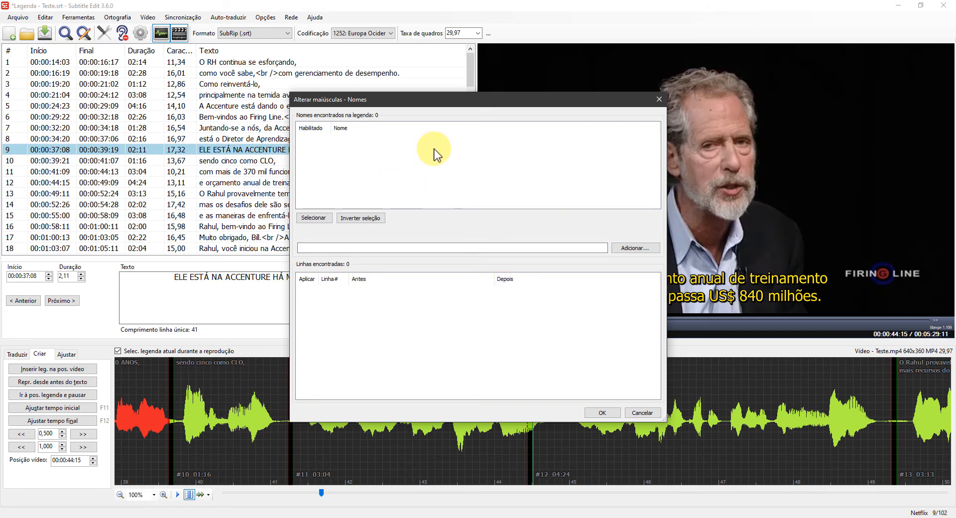
pyautogui.click(602, 413)
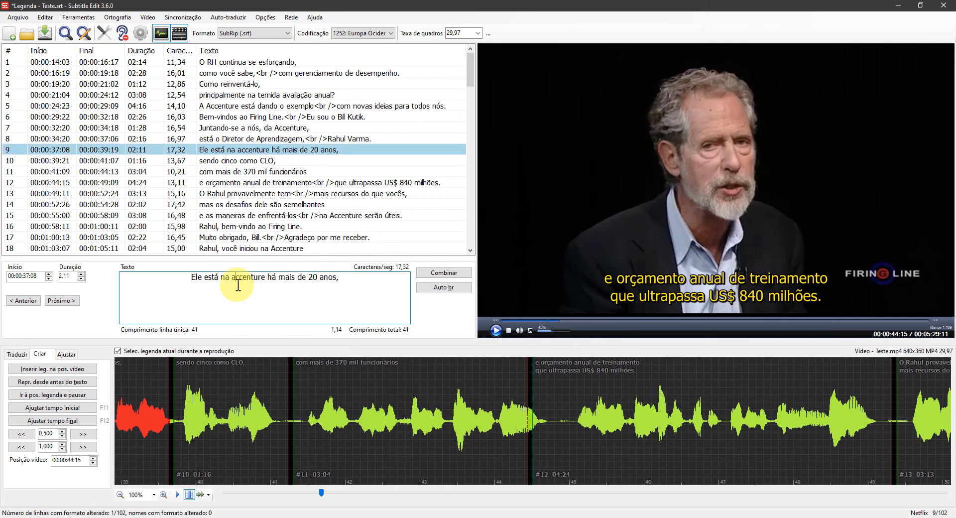
# Capitalize the first letter of "accenture" in the text of subtitle line 9.
pyautogui.press('BackSpace')
pyautogui.write('A')
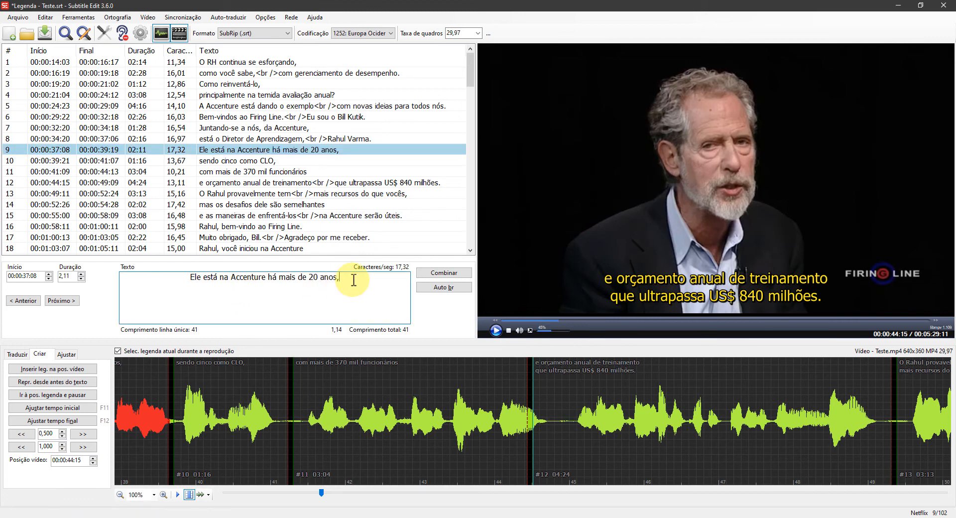
pyautogui.click(354, 280)
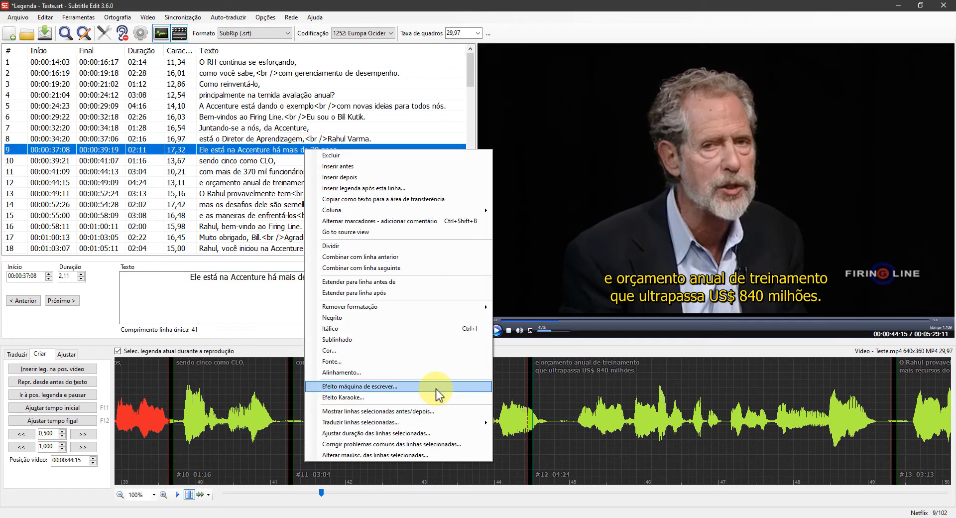
# Apply the typewriter effect to subtitle line 9 with an end delay of 1 second.
pyautogui.click(436, 387)
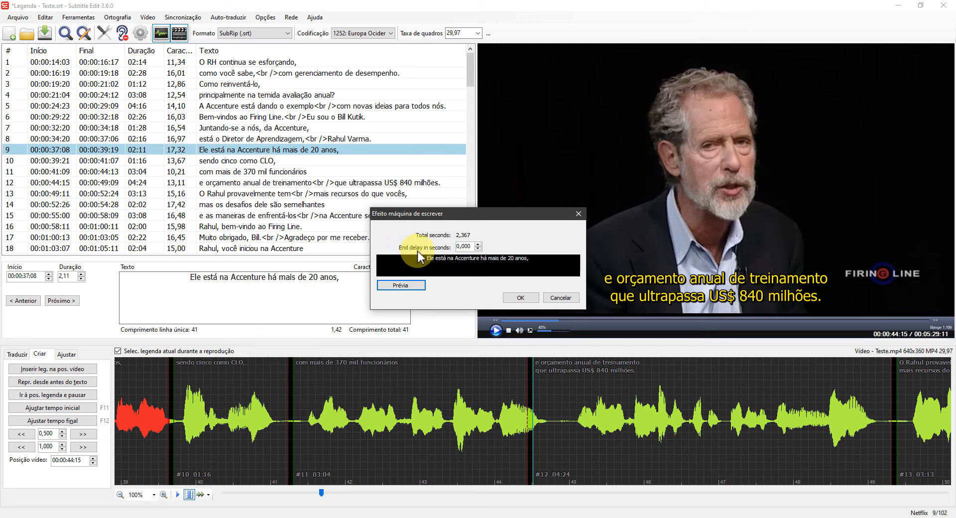
pyautogui.doubleClick(463, 246)
pyautogui.write('1')
pyautogui.press('Tab')
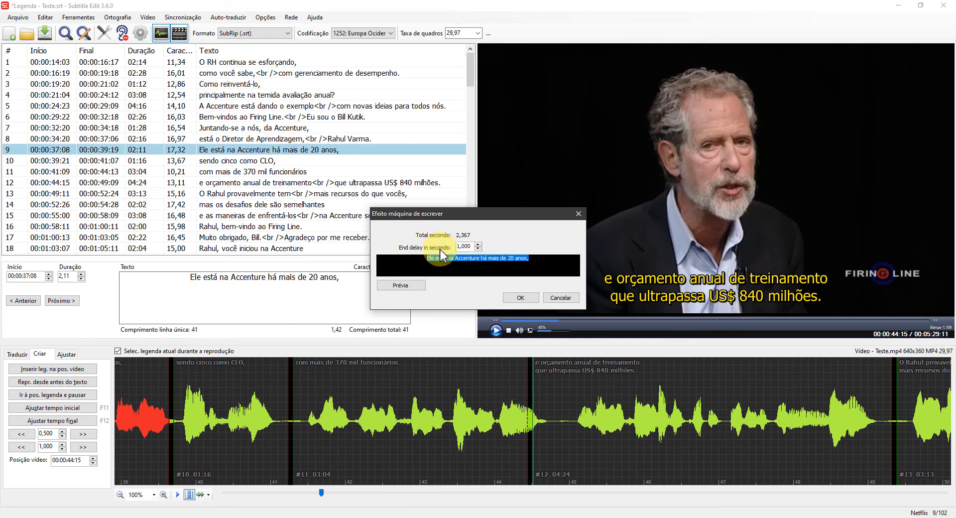
pyautogui.click(469, 246)
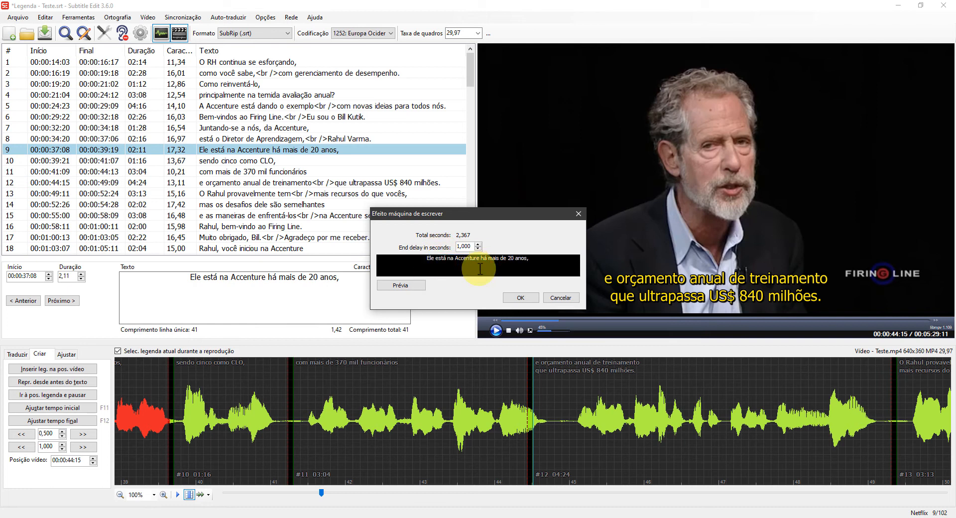
pyautogui.click(517, 298)
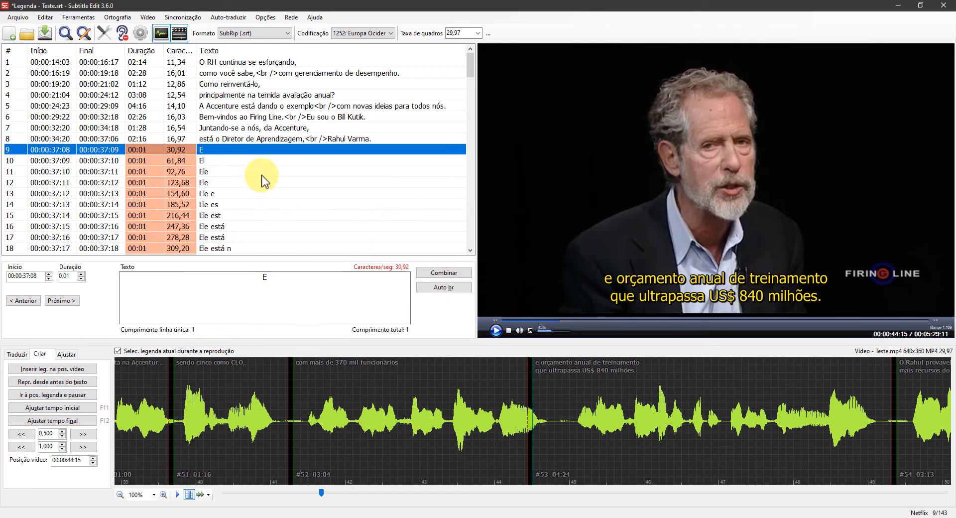
# Look through the lines generated by the typewriter effect and play the video from line 11 to preview them.
pyautogui.scroll(-1, 261, 174)
pyautogui.scroll(-5, 229, 140)
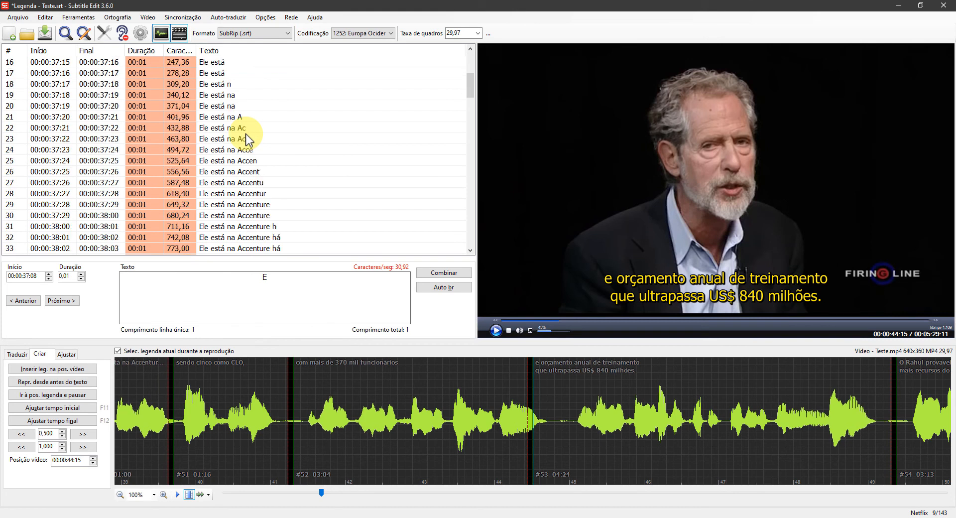
pyautogui.scroll(4, 273, 171)
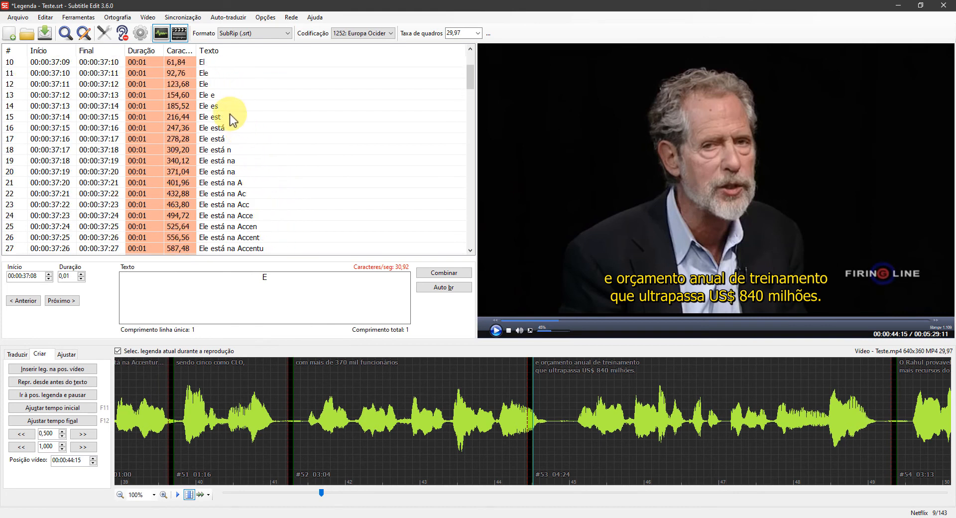
pyautogui.doubleClick(213, 87)
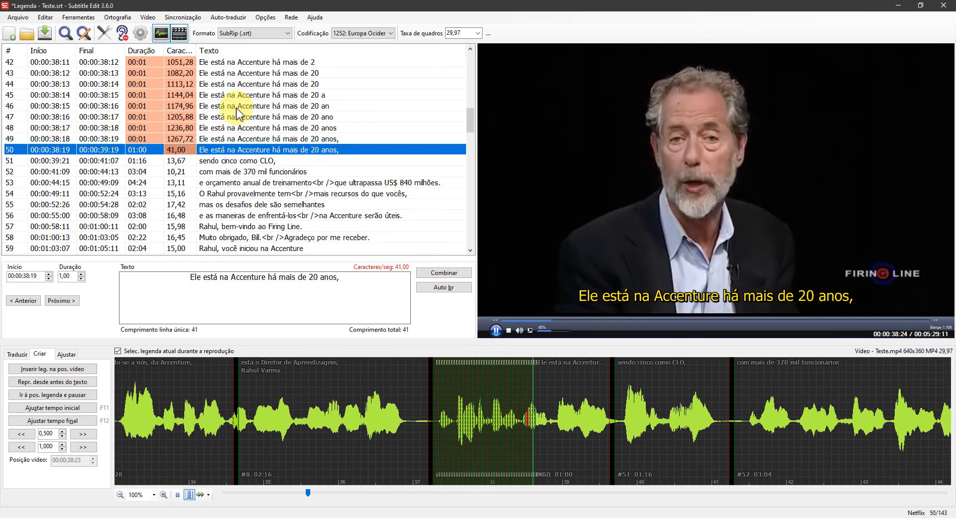
# Pause the video preview and undo the typewriter effect on subtitle line 9.
pyautogui.press('space')
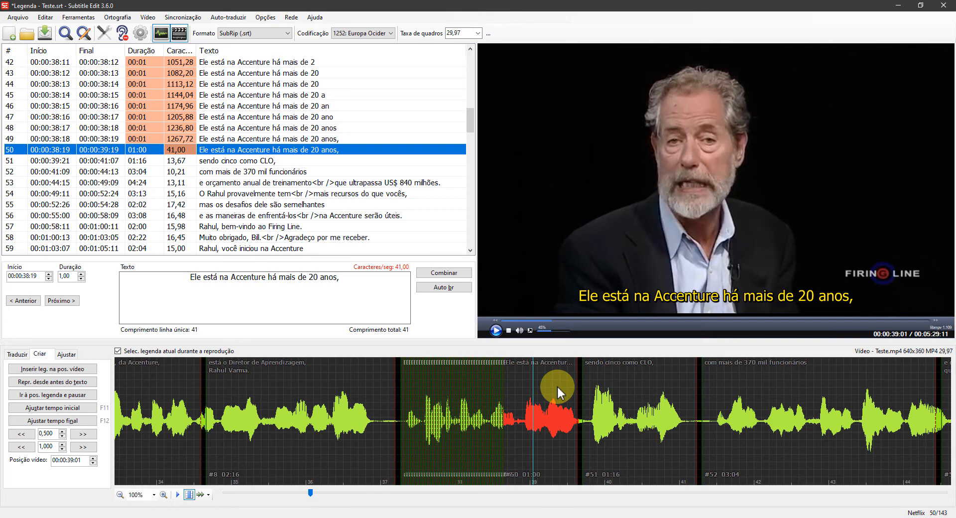
pyautogui.hotkey('ctrl', 'z')
pyautogui.hotkey('ctrl', 'z')
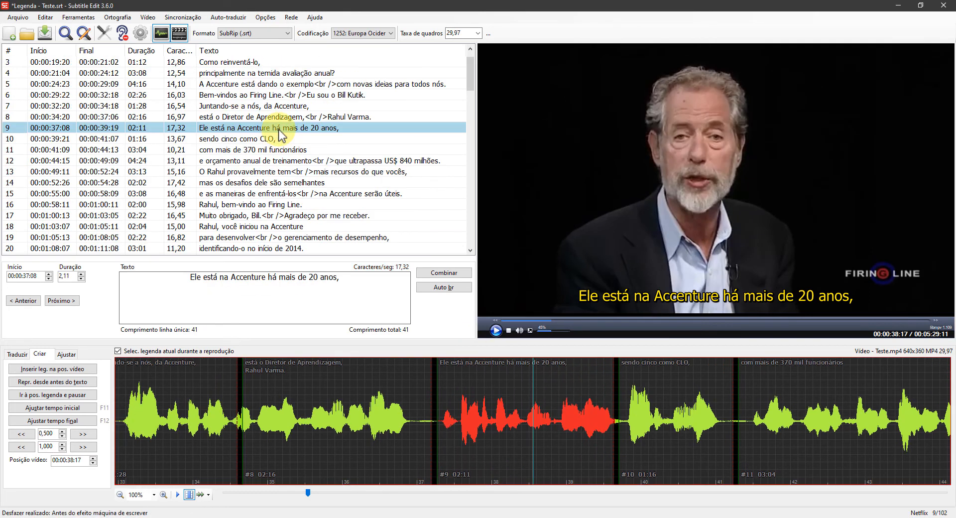
# Apply the karaoke effect to subtitle line 9 in red #ff0000 with an end delay of 1 second.
pyautogui.rightClick(279, 131)
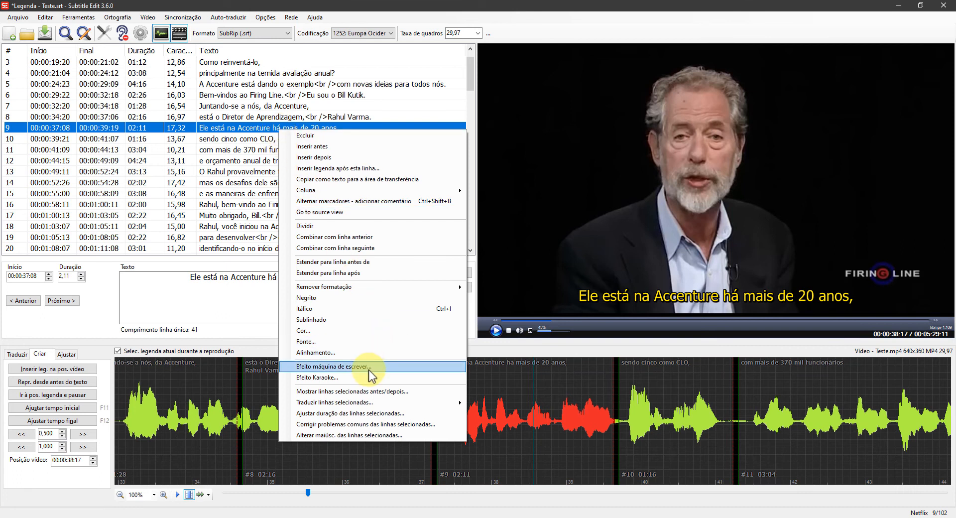
pyautogui.click(367, 377)
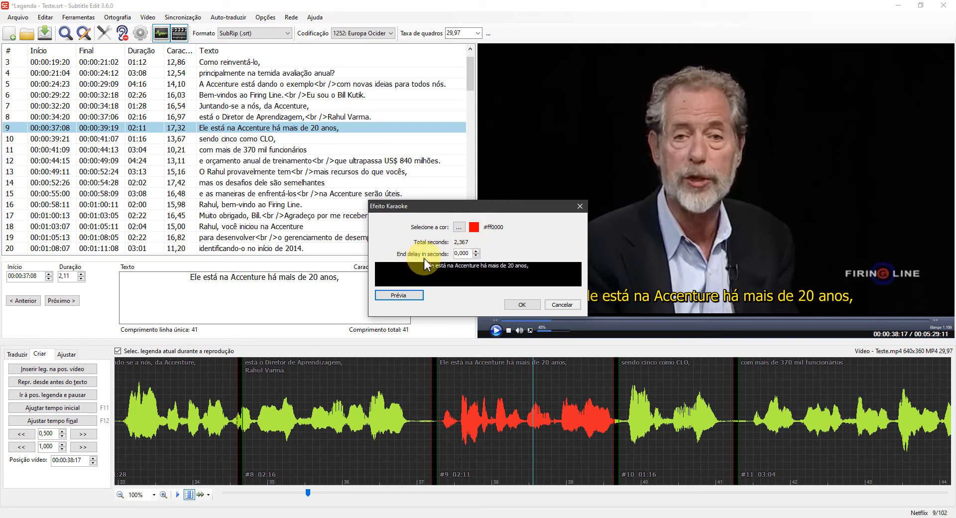
pyautogui.hotkey('shift', 'Tab')
pyautogui.write('1')
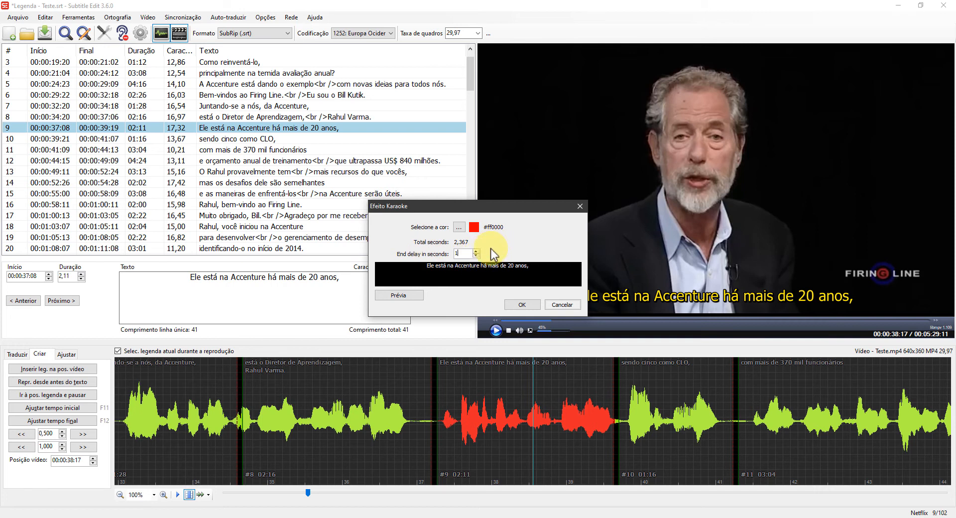
pyautogui.click(518, 306)
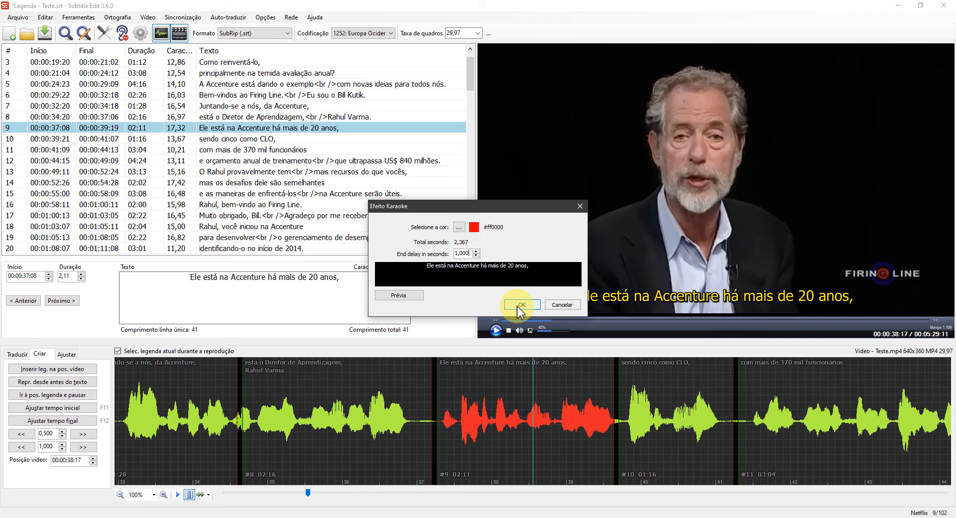
# Preview the generated karaoke lines by playing the video from line 9, and undo the karaoke effect.
pyautogui.scroll(-2, 299, 135)
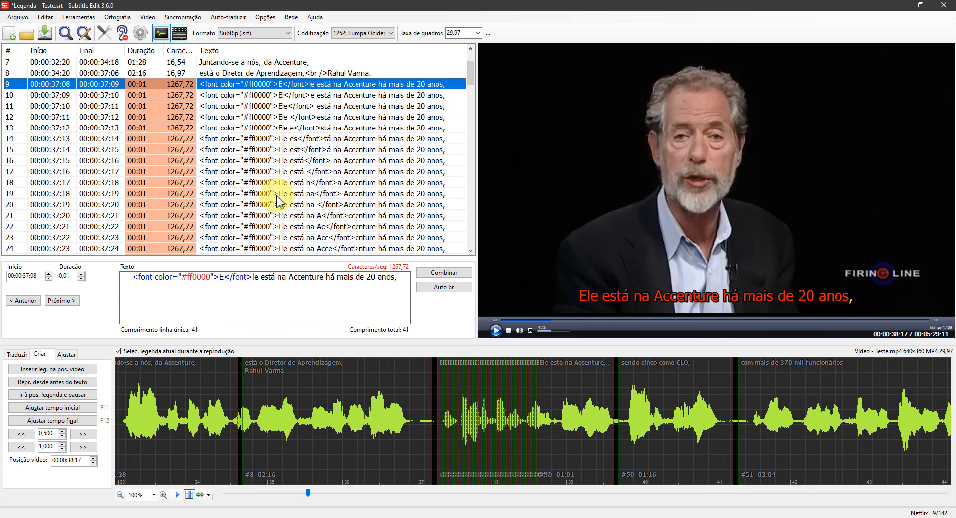
pyautogui.scroll(-8, 278, 201)
pyautogui.scroll(9, 278, 201)
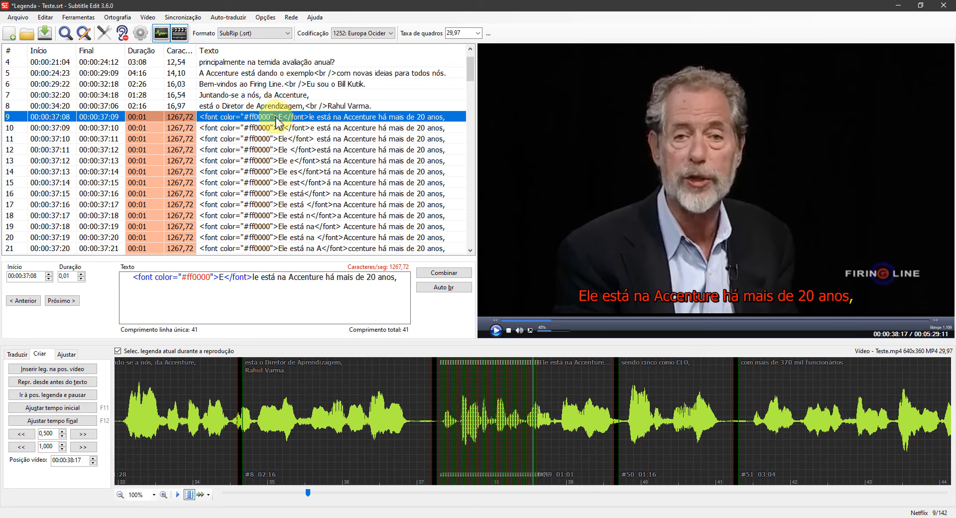
pyautogui.doubleClick(278, 122)
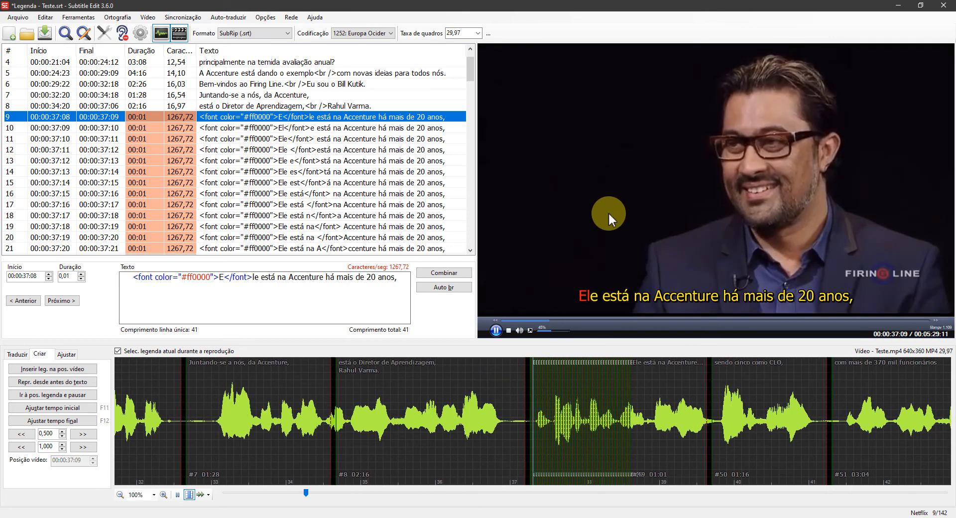
pyautogui.click(608, 211)
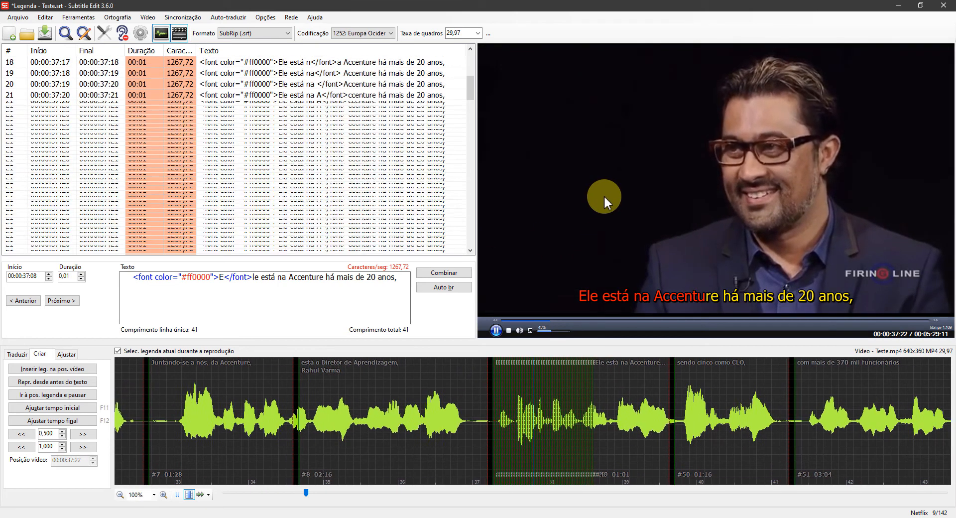
pyautogui.click(604, 195)
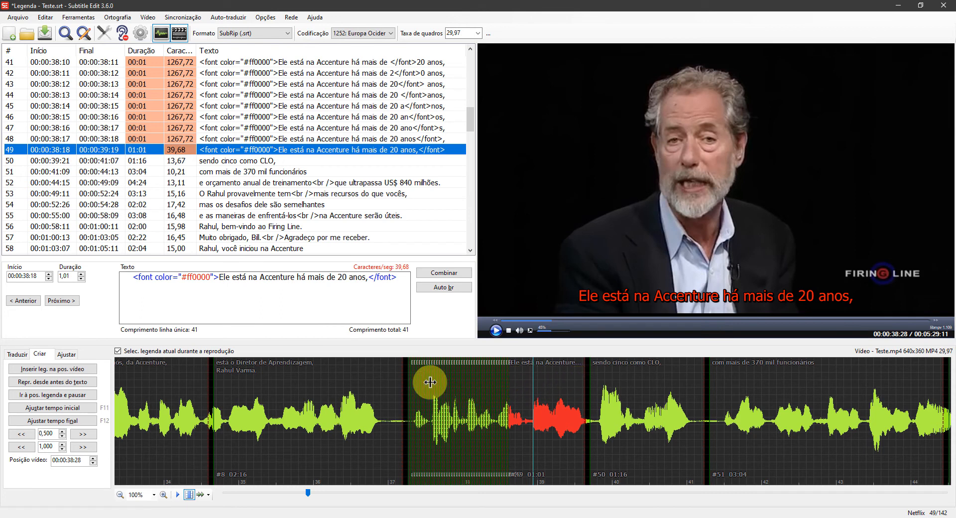
pyautogui.click(326, 159)
pyautogui.hotkey('ctrl', 'z')
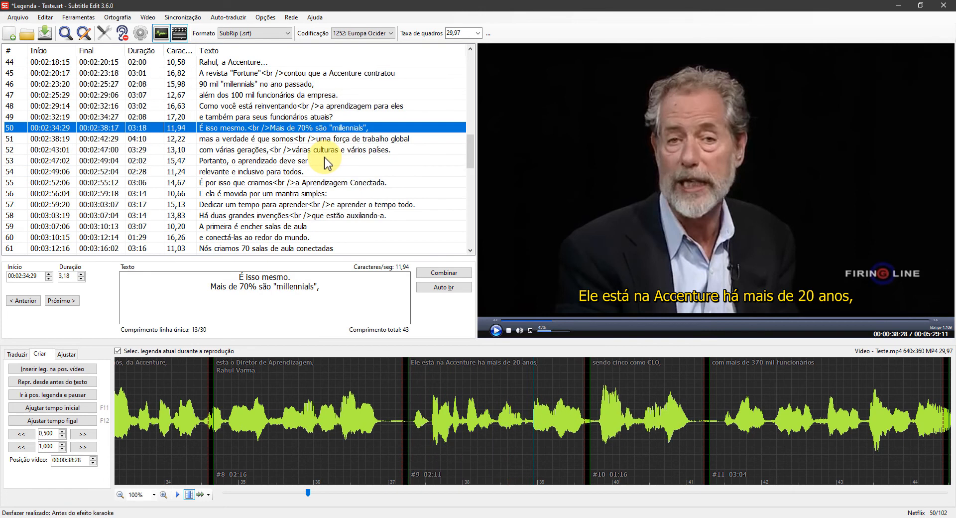
# Open the Find dialog to view its search options and close it without searching.
pyautogui.click(47, 18)
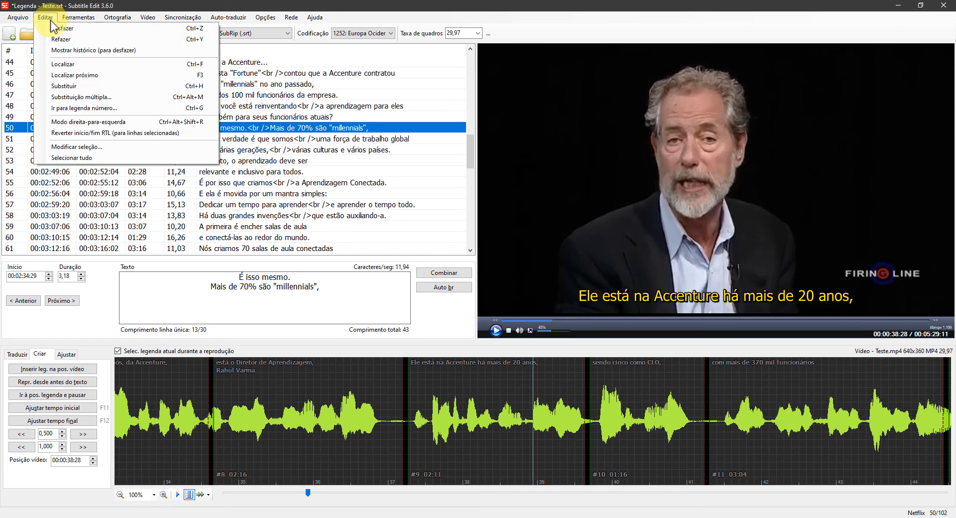
pyautogui.click(121, 64)
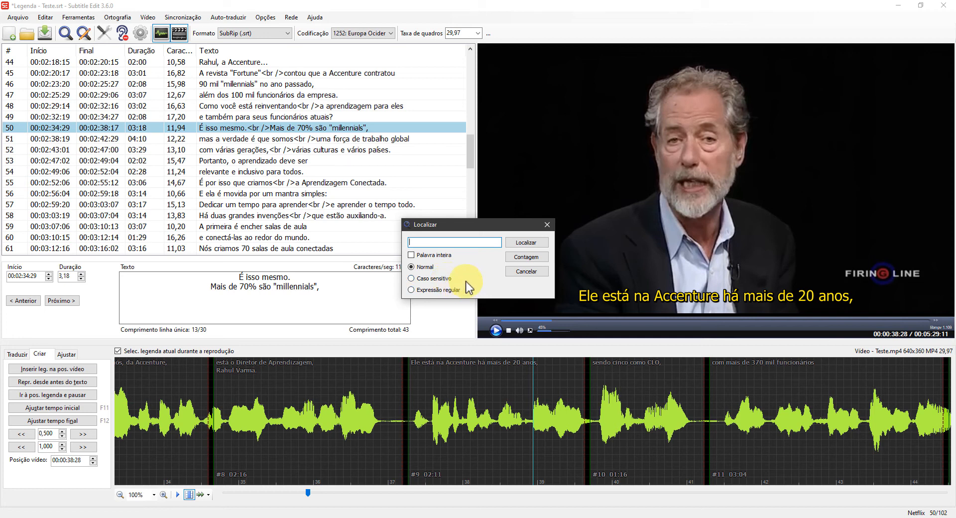
pyautogui.press('Escape')
# Go to subtitle number 20 and extend the selection through line 29.
pyautogui.click(46, 17)
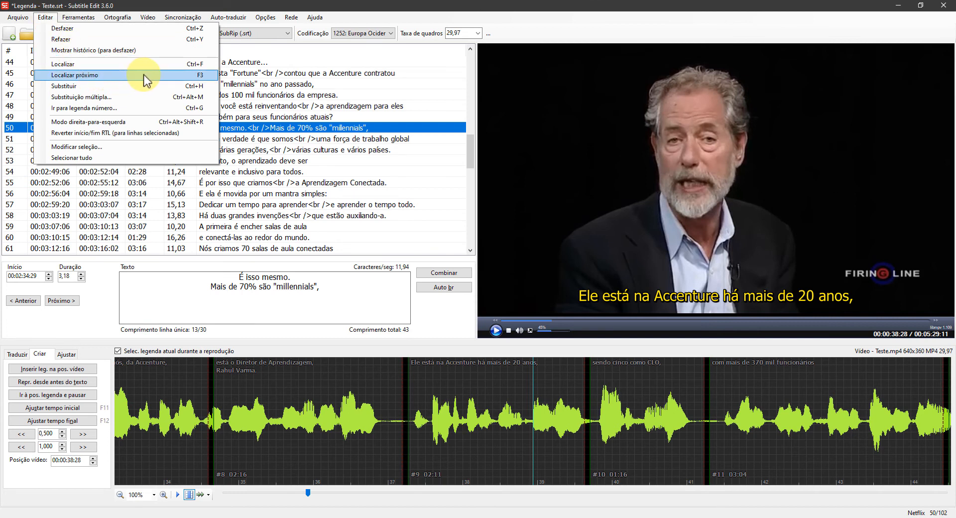
pyautogui.click(120, 85)
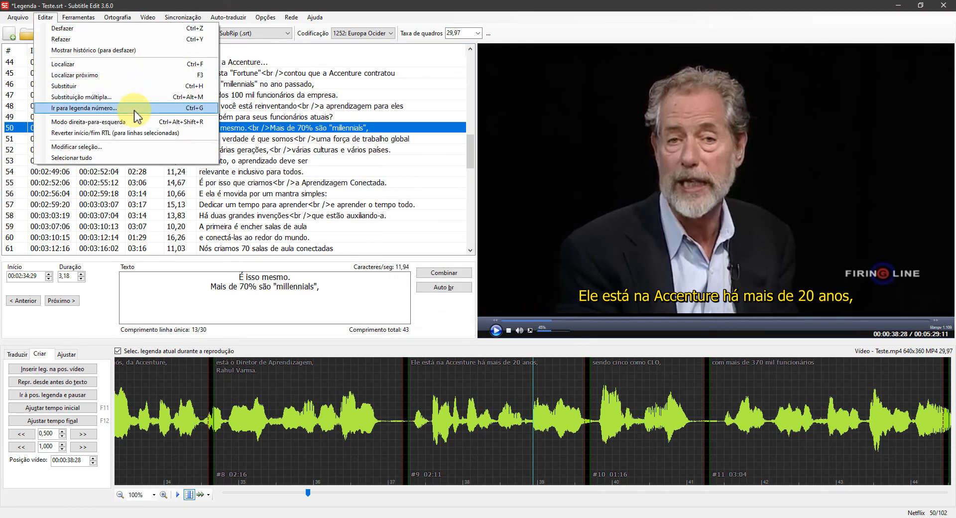
pyautogui.click(131, 108)
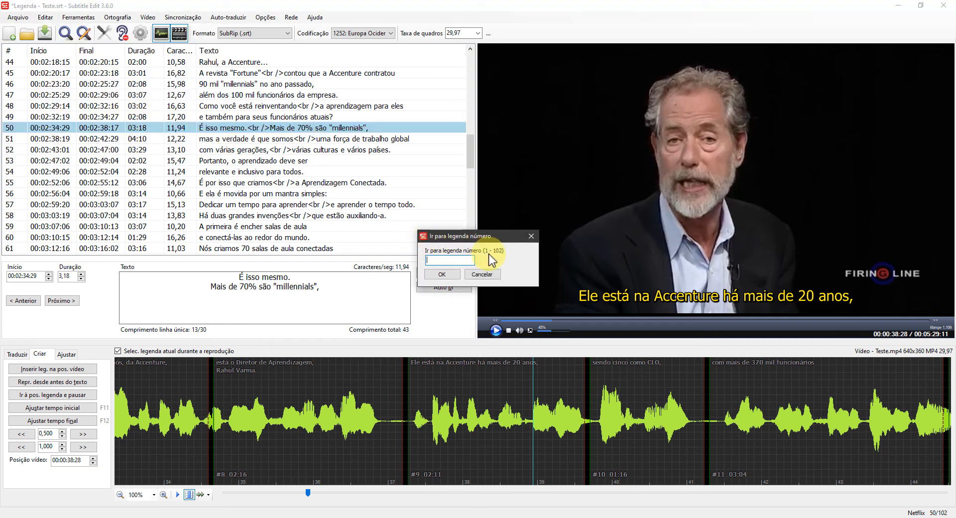
pyautogui.write('20')
pyautogui.click(441, 275)
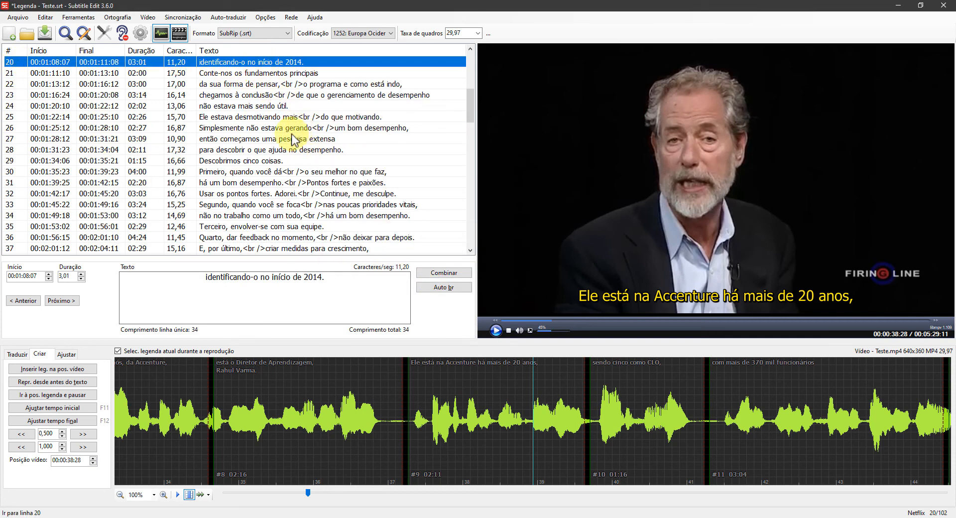
pyautogui.keyDown('shift'); pyautogui.click(276, 160); pyautogui.keyUp('shift')
pyautogui.scroll(2, 298, 180)
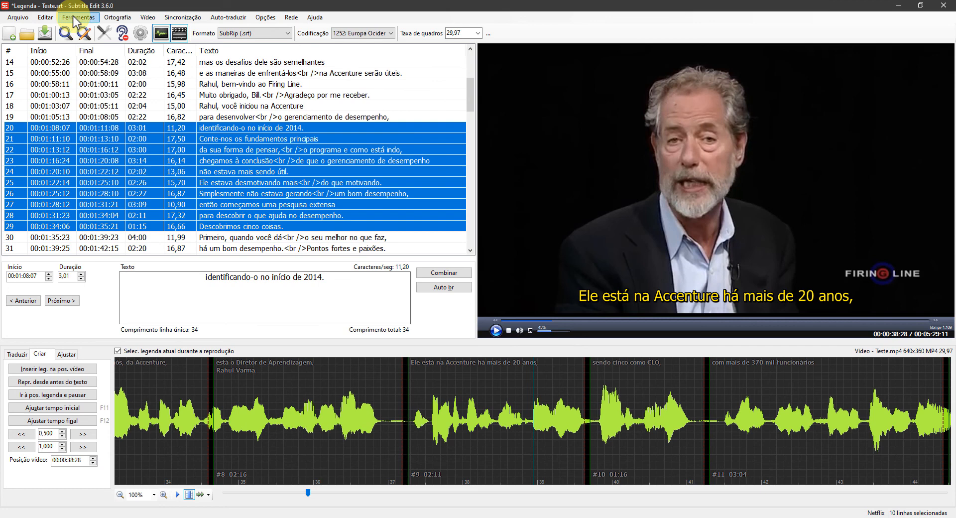
# Examine the available rules in the Modify Selection dialog and cancel it without changing the selection.
pyautogui.click(45, 17)
pyautogui.click(106, 147)
pyautogui.click(348, 167)
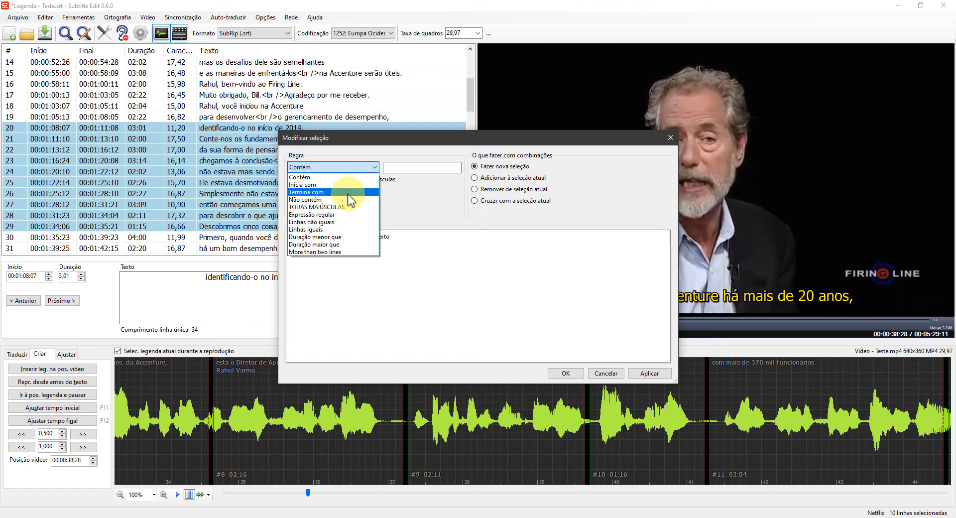
pyautogui.click(462, 192)
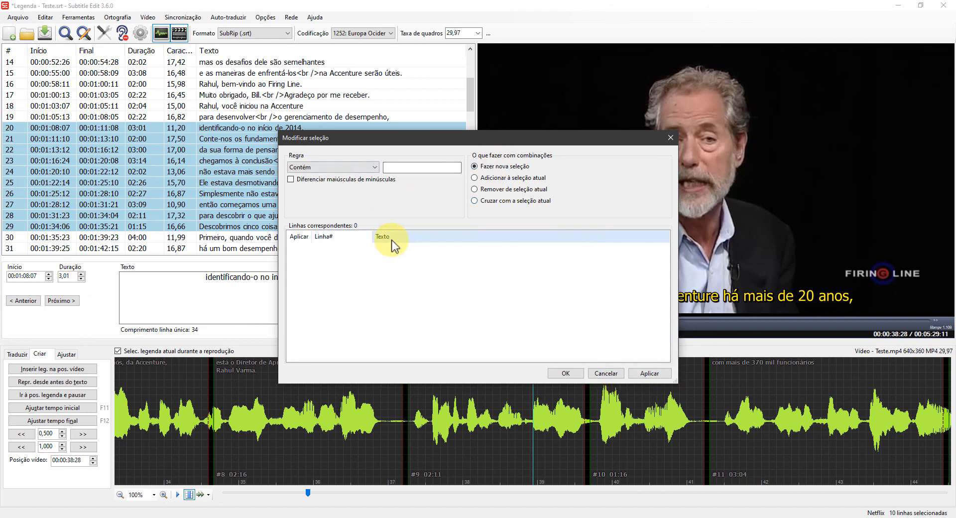
pyautogui.click(608, 373)
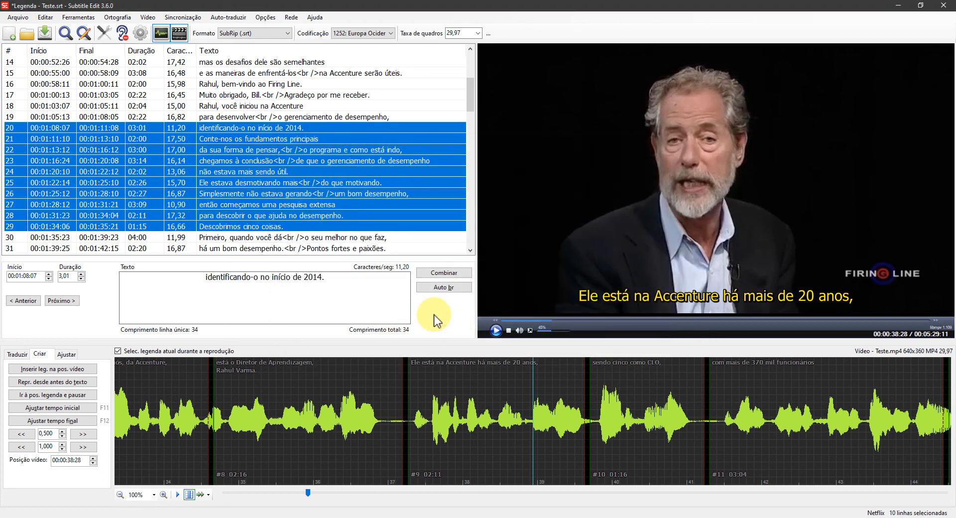